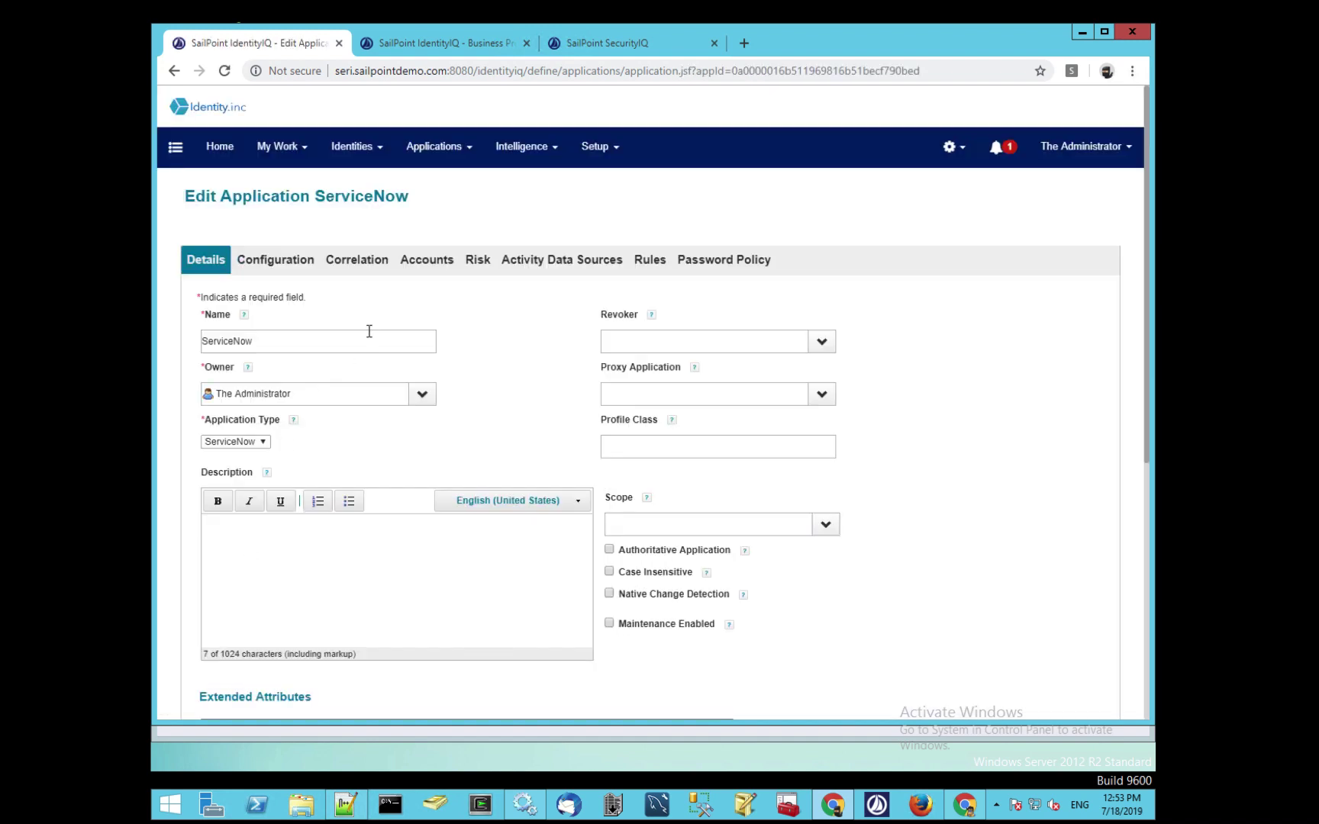
# Show the ServiceNow application's Correlation tab, mapping user_name to name/displayName and email to email.
pyautogui.click(358, 261)
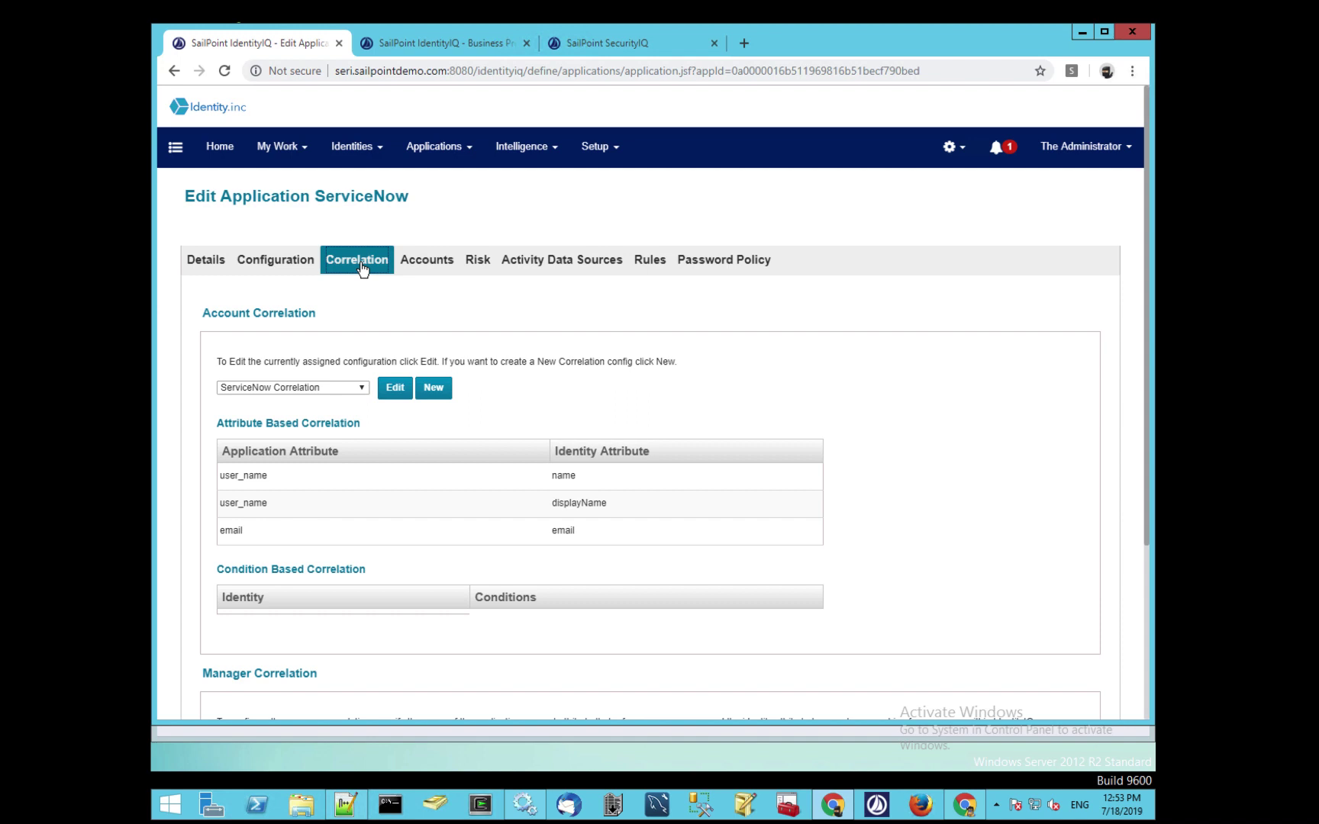
# Sort ServiceNow accounts by name, expand the payroll analyst's groups and roles, then view their identity.
pyautogui.click(425, 264)
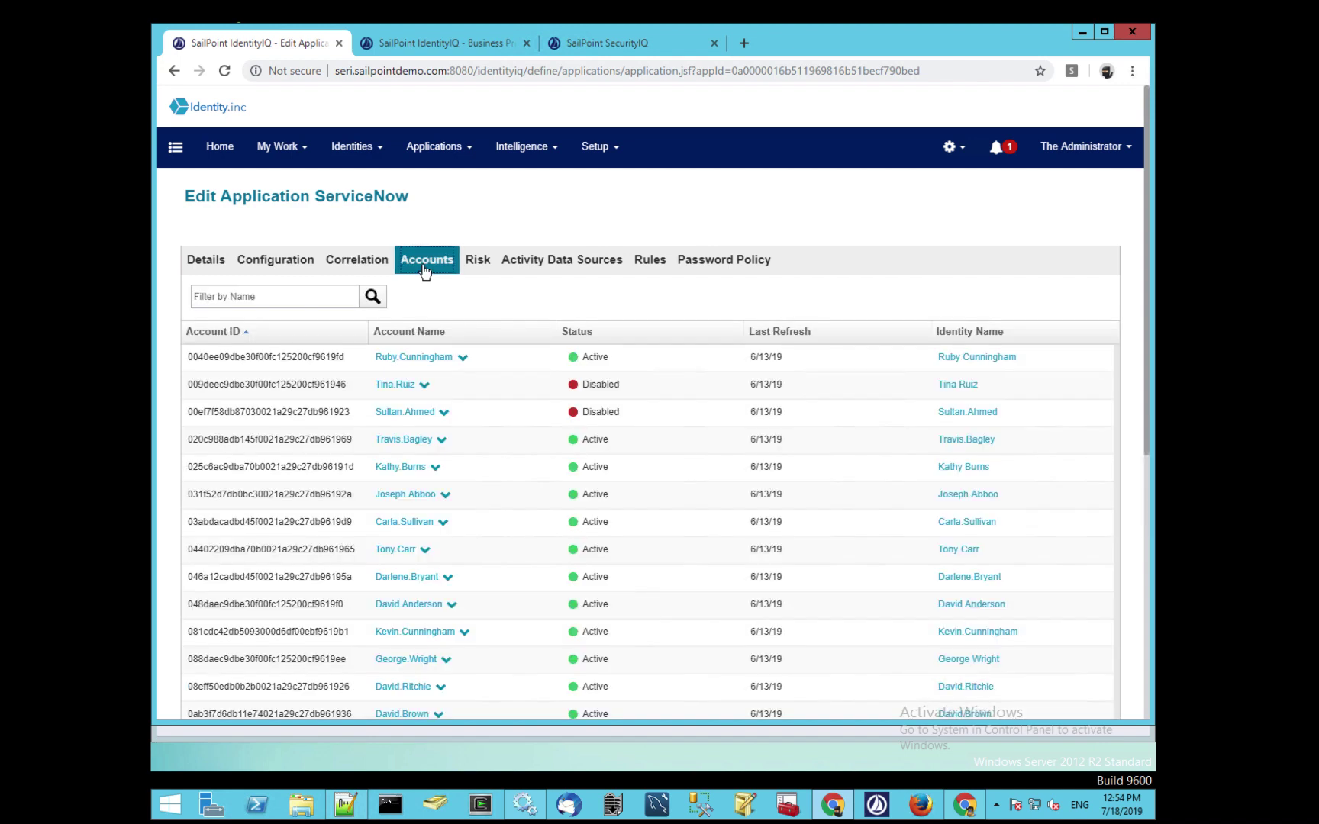
pyautogui.click(471, 332)
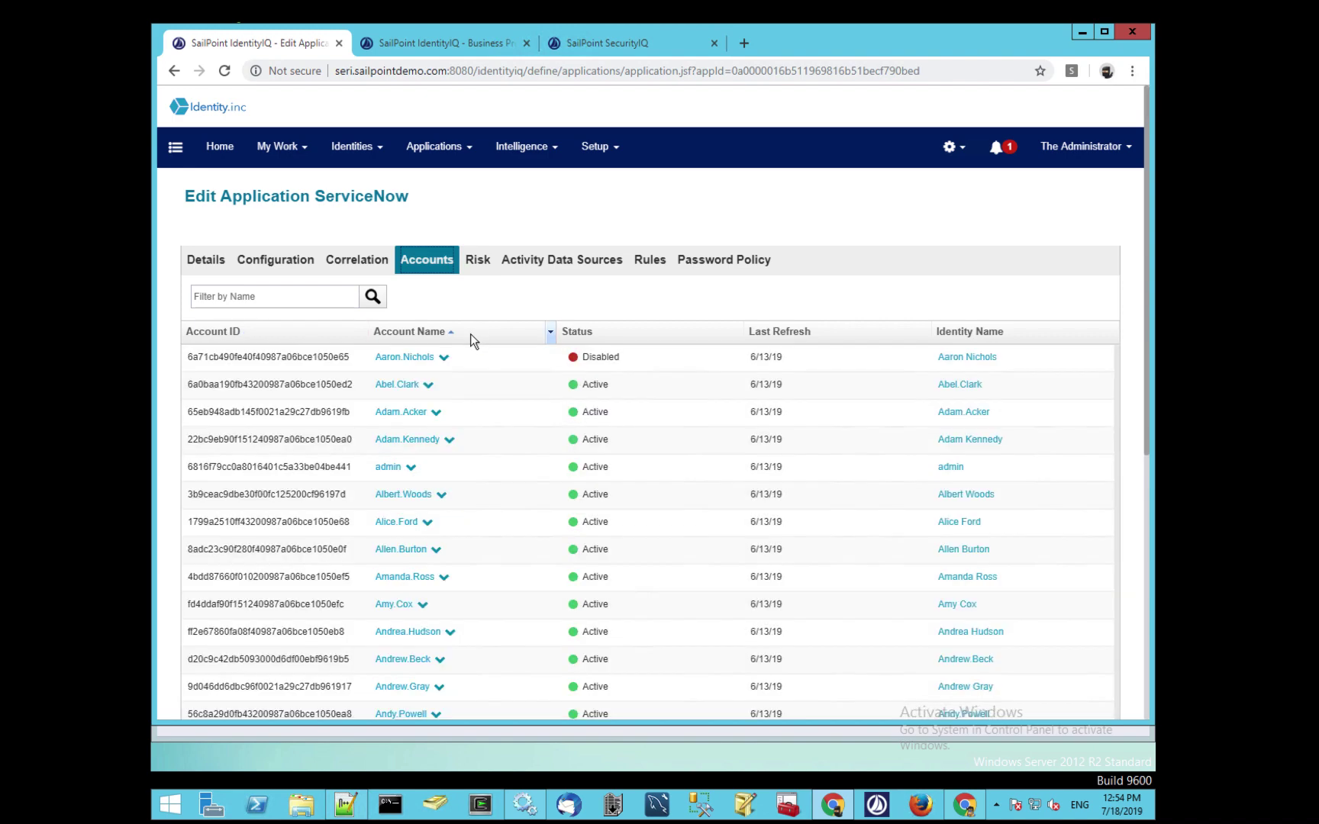
pyautogui.click(450, 445)
pyautogui.click(449, 442)
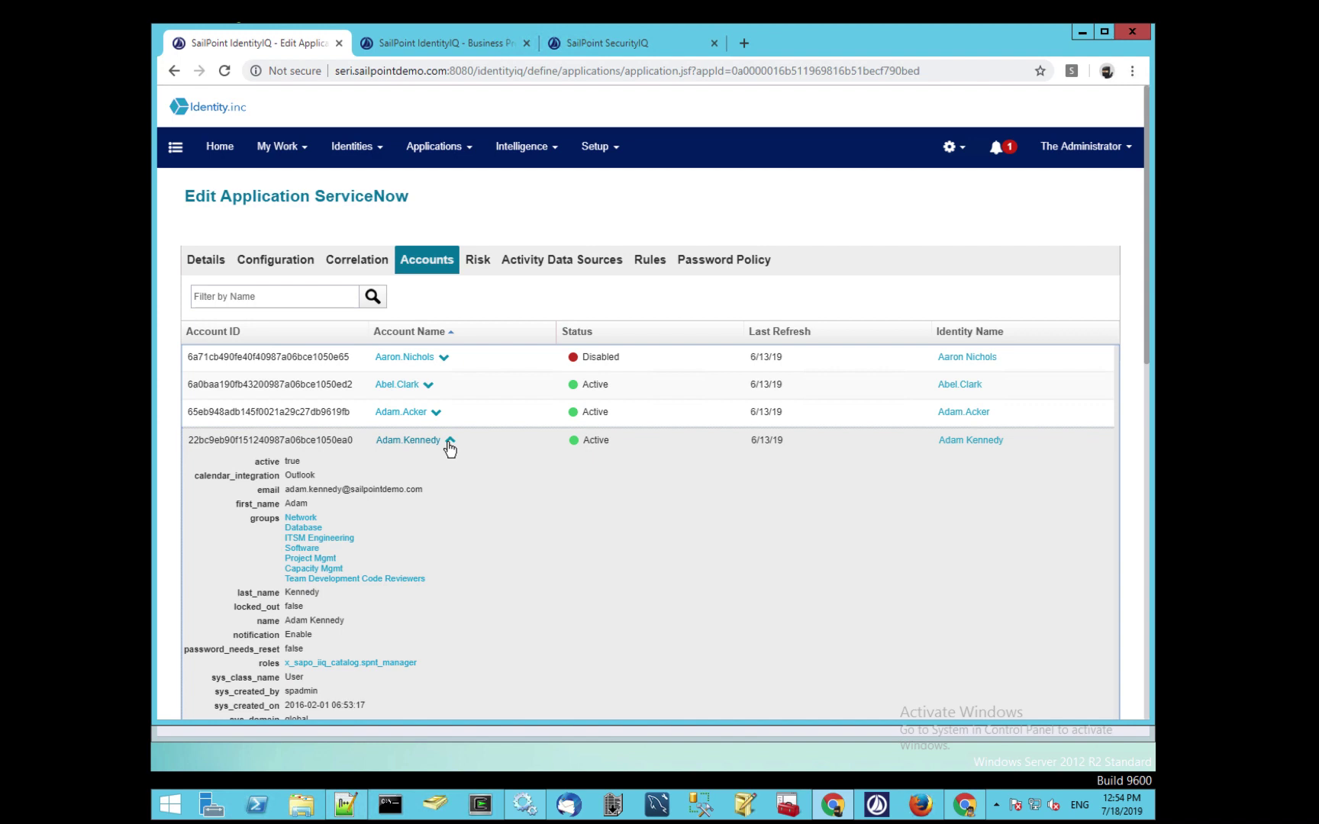
pyautogui.hotkey('alt', 'Tab')
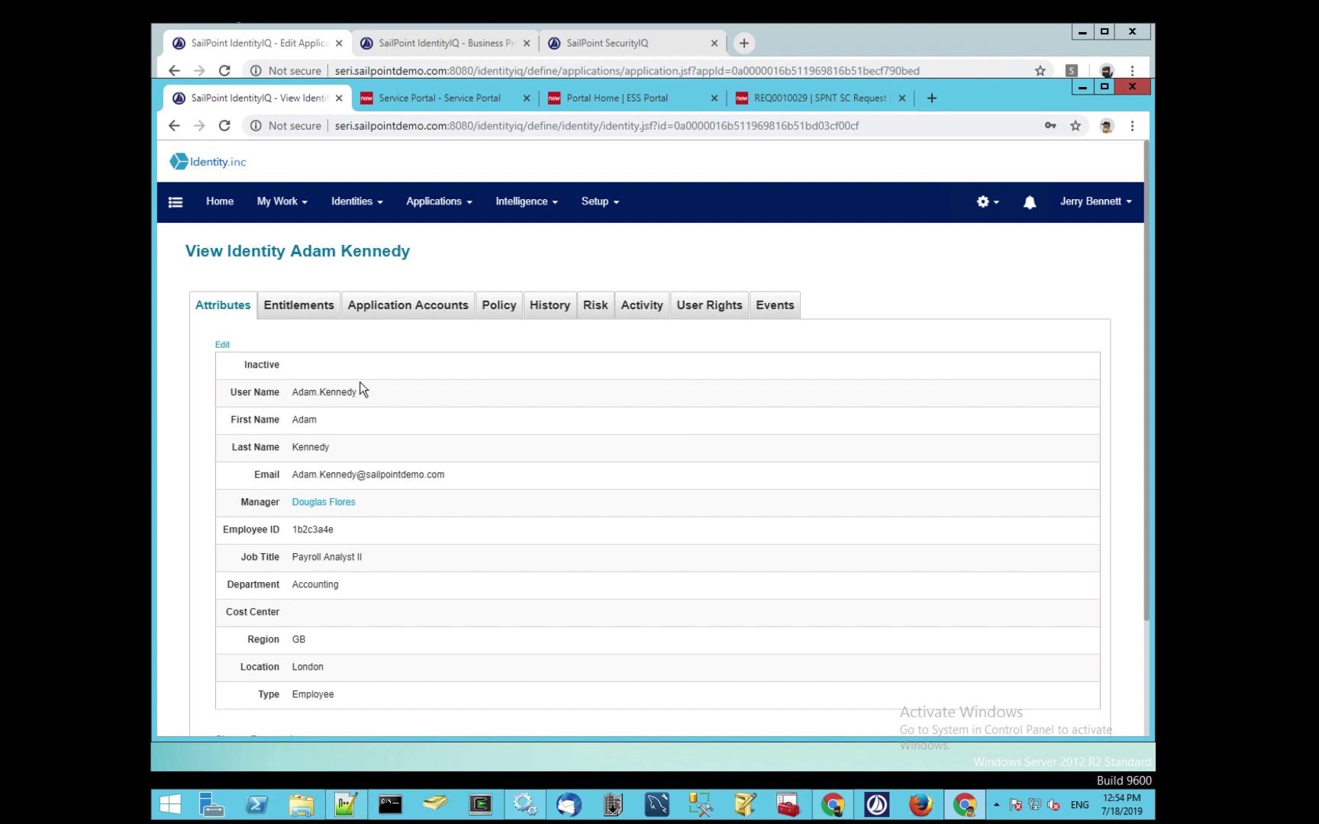
# Review the identity's Entitlements list showing its existing ServiceNow groups and roles.
pyautogui.click(315, 311)
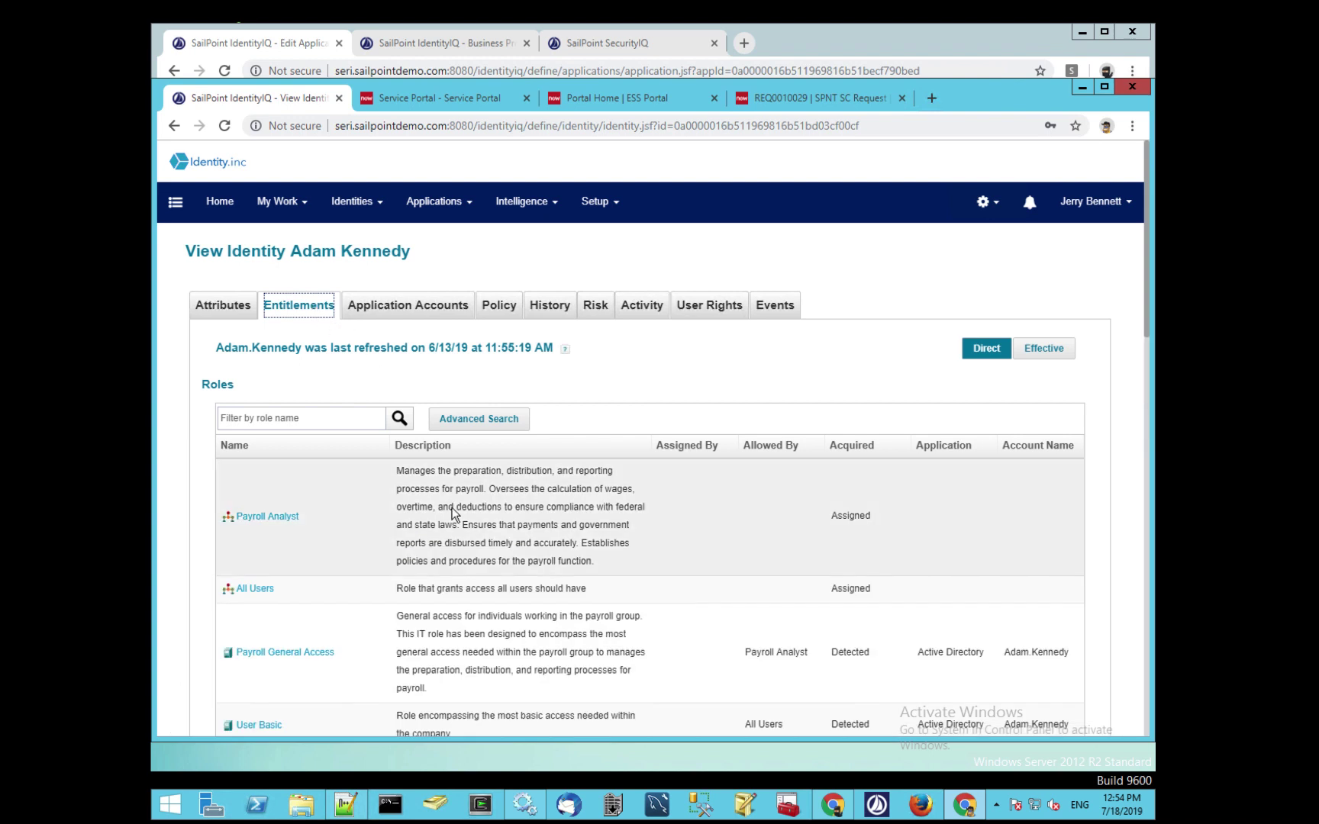
pyautogui.scroll(-7, 451, 508)
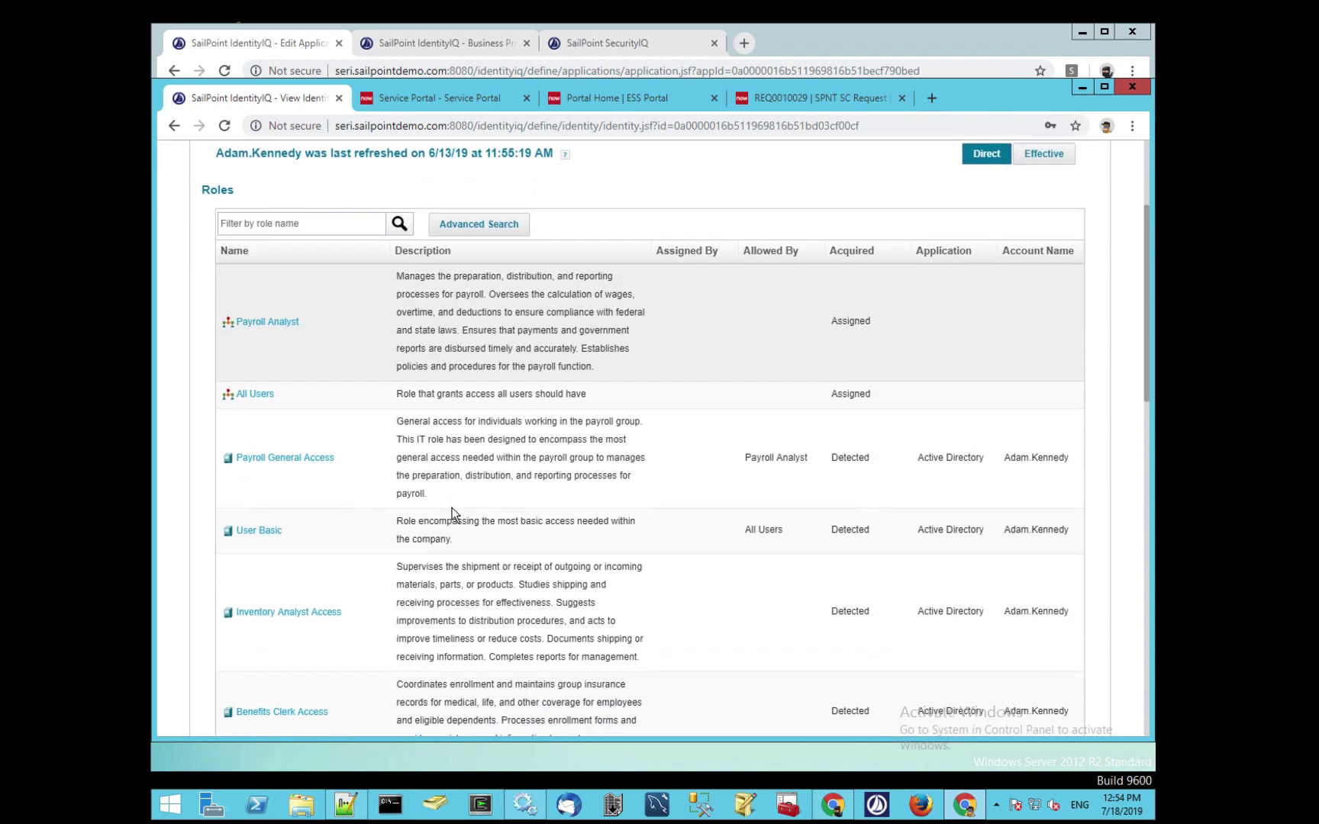
pyautogui.scroll(-4, 452, 508)
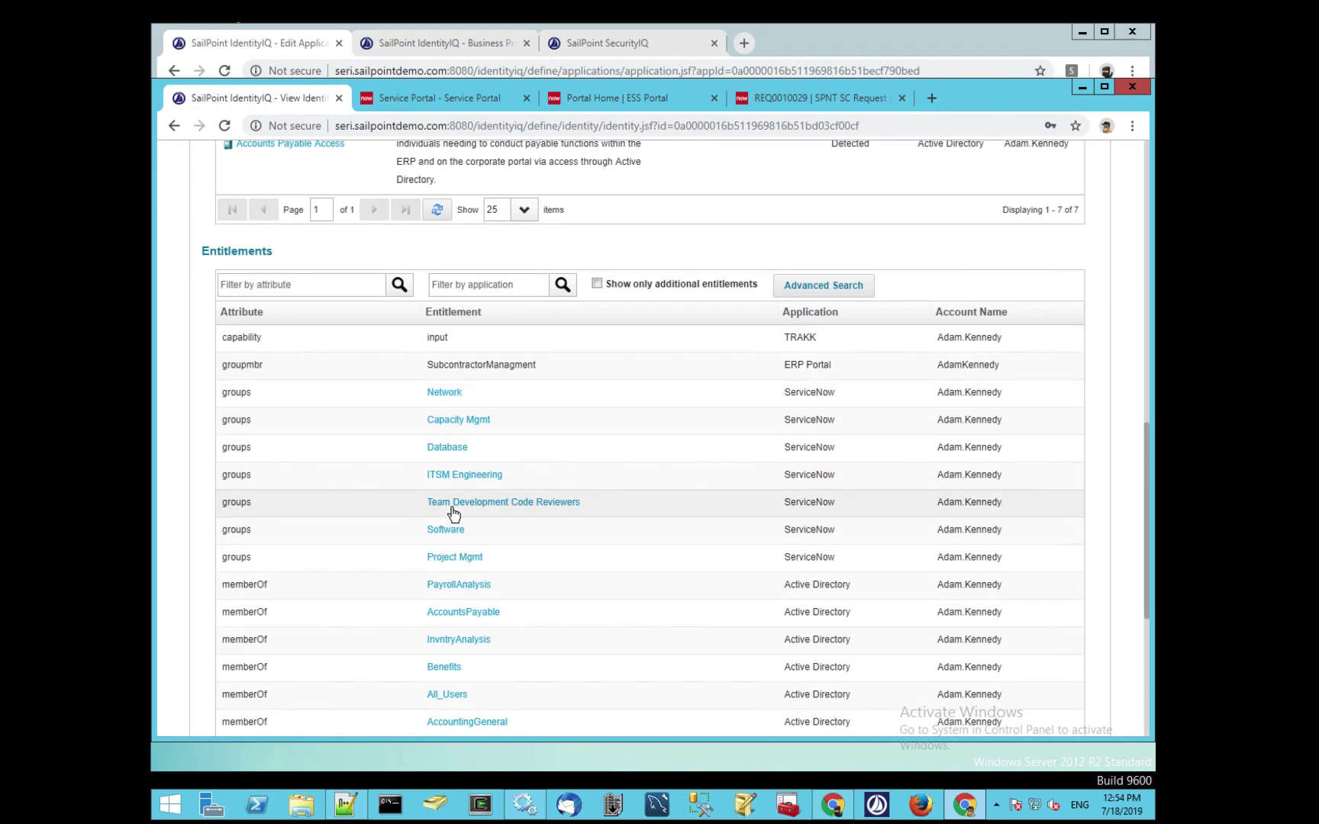
pyautogui.scroll(-2, 452, 512)
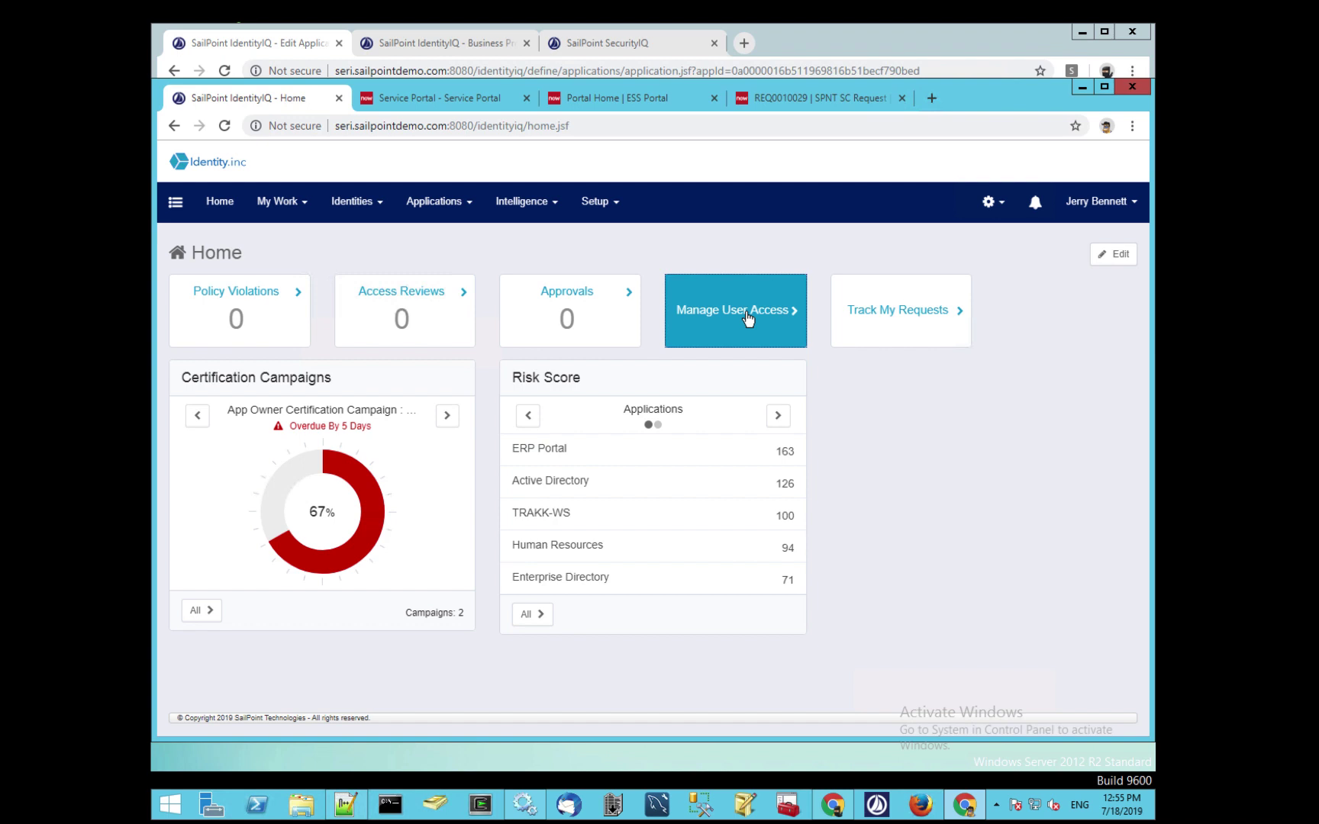
# Start a Manage User Access request with the payroll analyst as the selected user.
pyautogui.click(747, 317)
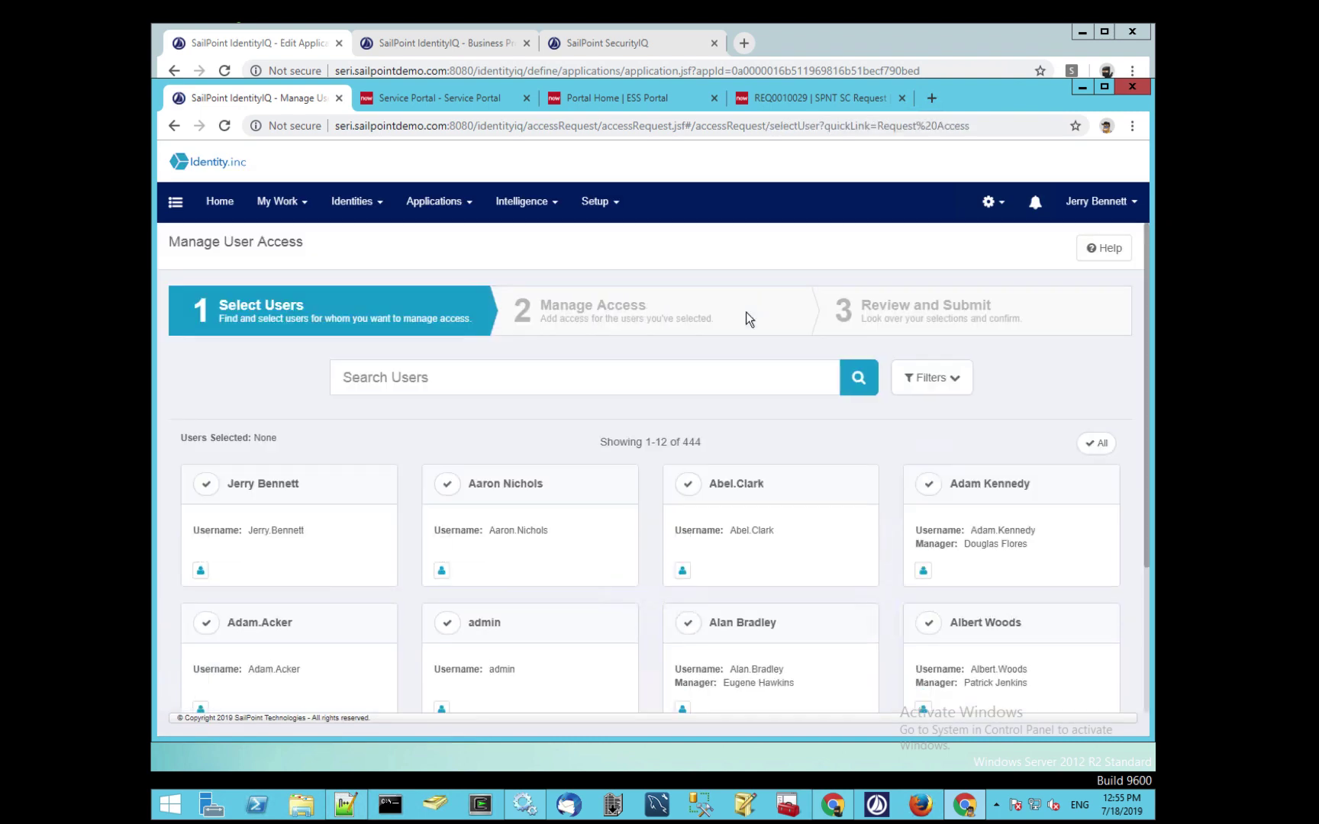
pyautogui.click(938, 487)
pyautogui.click(654, 694)
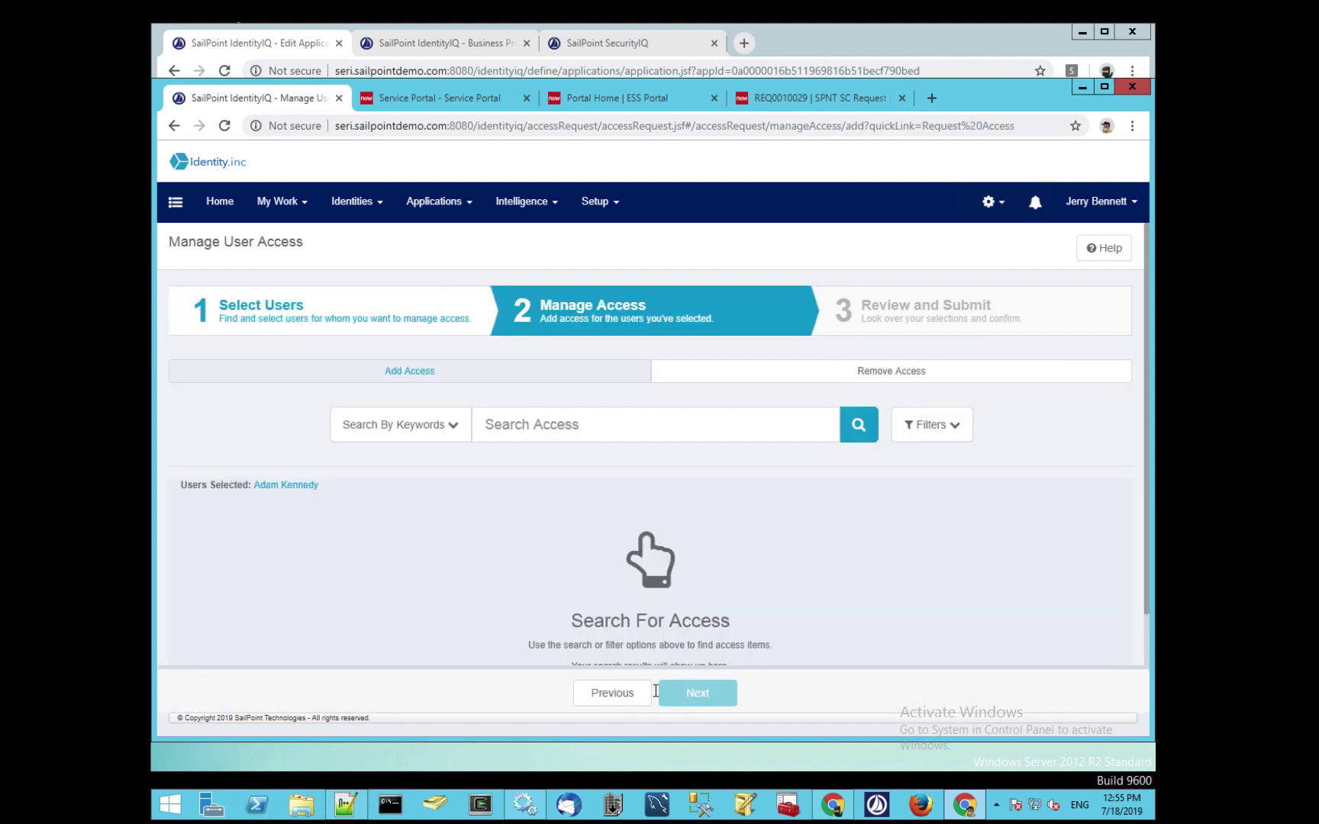
# Search 'servicenow', add export_set_admin and pa_power_user, proceed, and open the resulting SPNT SC request.
pyautogui.click(502, 428)
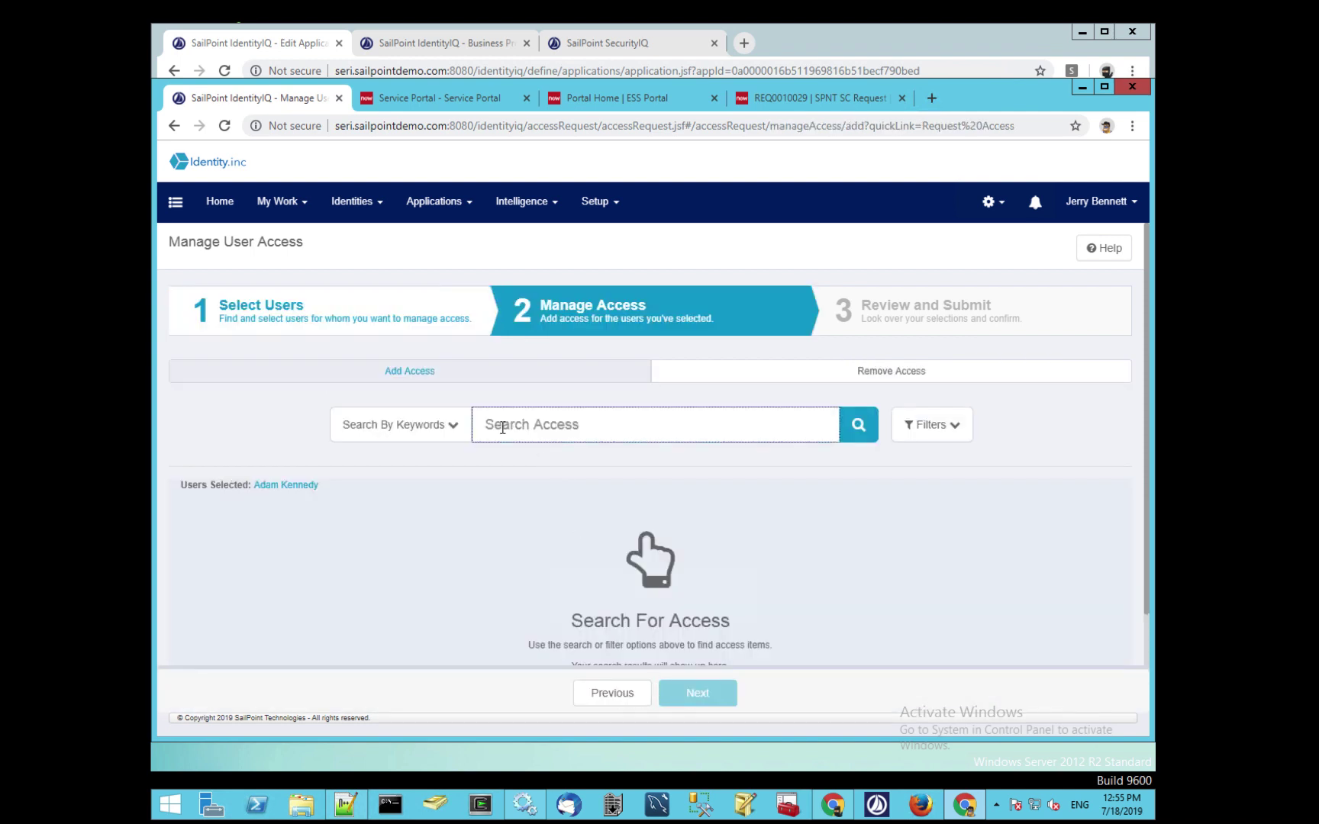
pyautogui.write('servicenow')
pyautogui.press('Return')
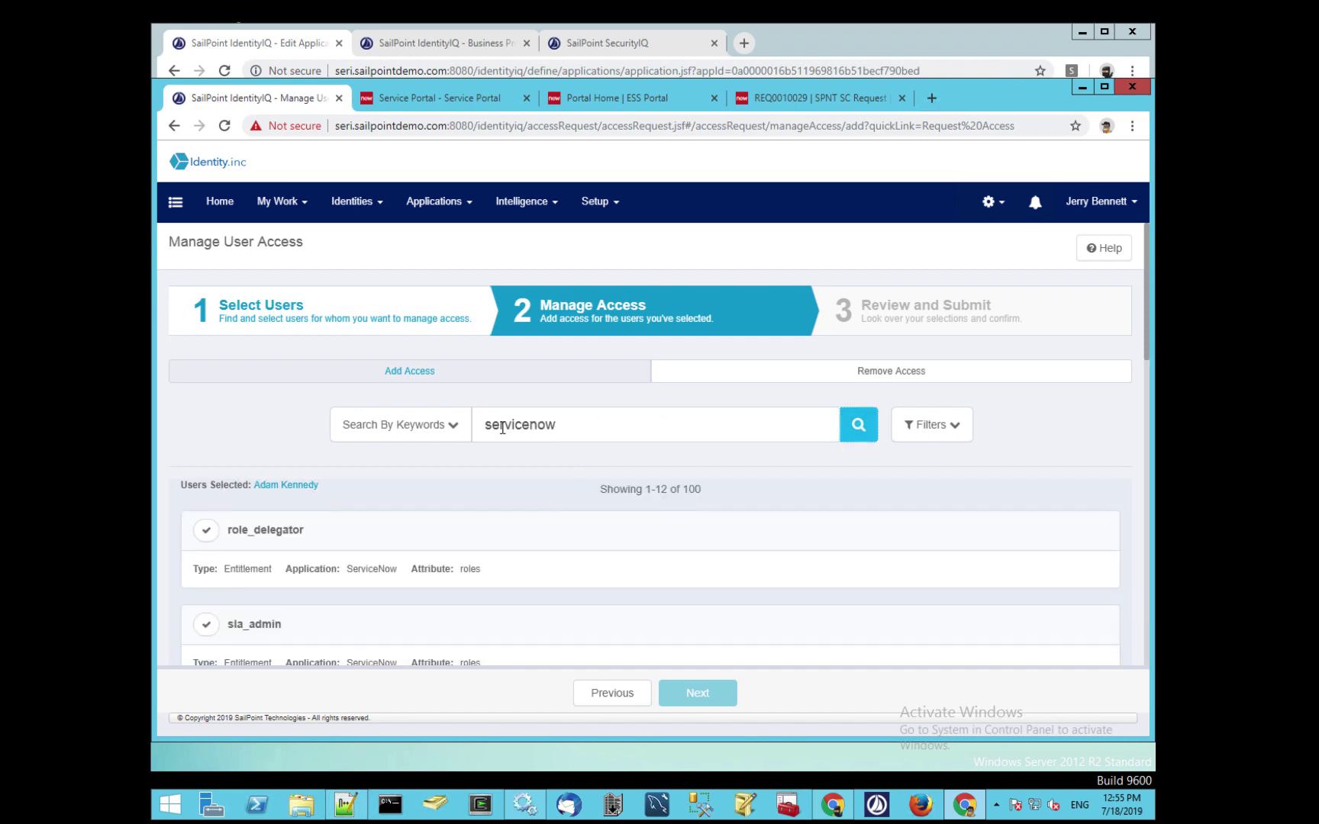
pyautogui.scroll(-3, 438, 597)
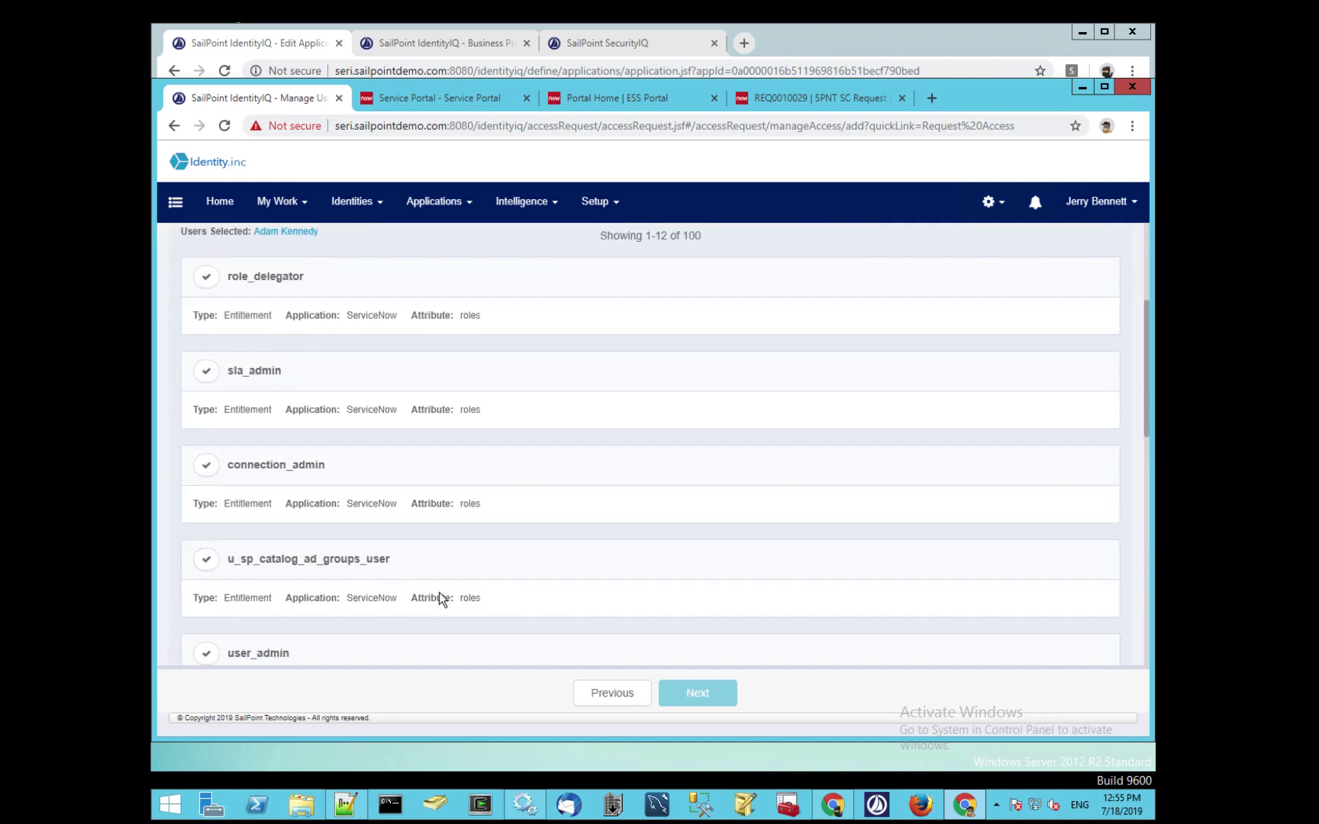
pyautogui.scroll(-2, 440, 594)
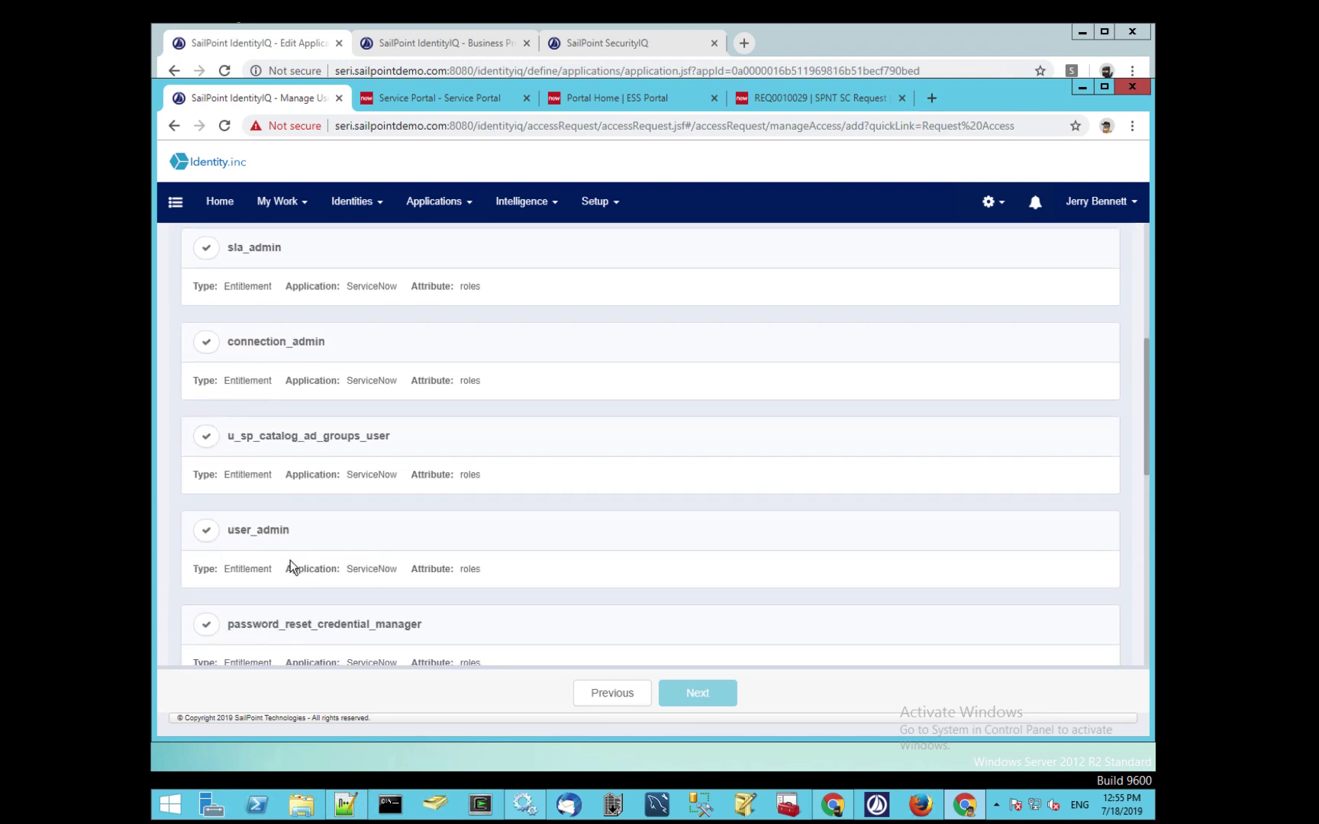
pyautogui.scroll(-1, 291, 565)
pyautogui.scroll(-3, 291, 561)
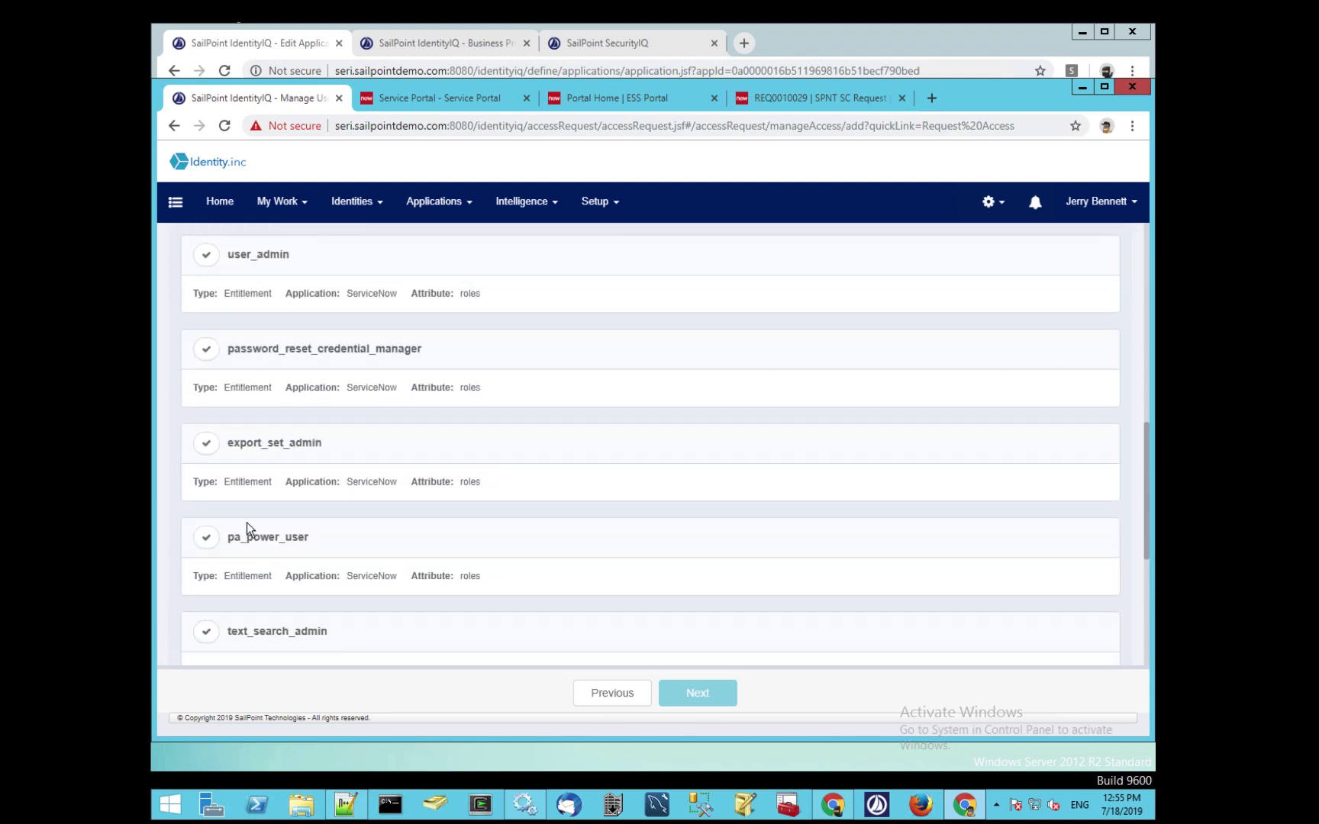
pyautogui.click(206, 450)
pyautogui.click(206, 538)
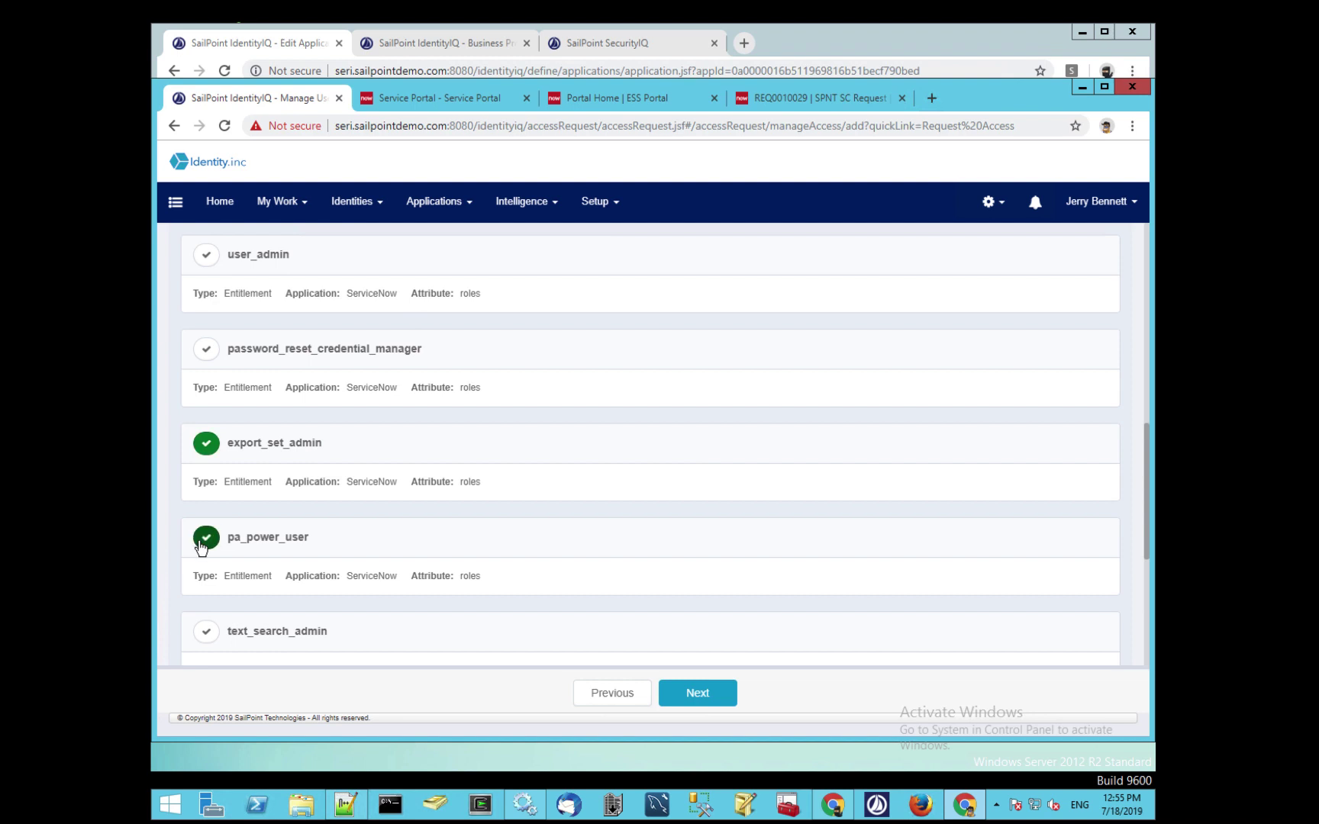
pyautogui.click(694, 689)
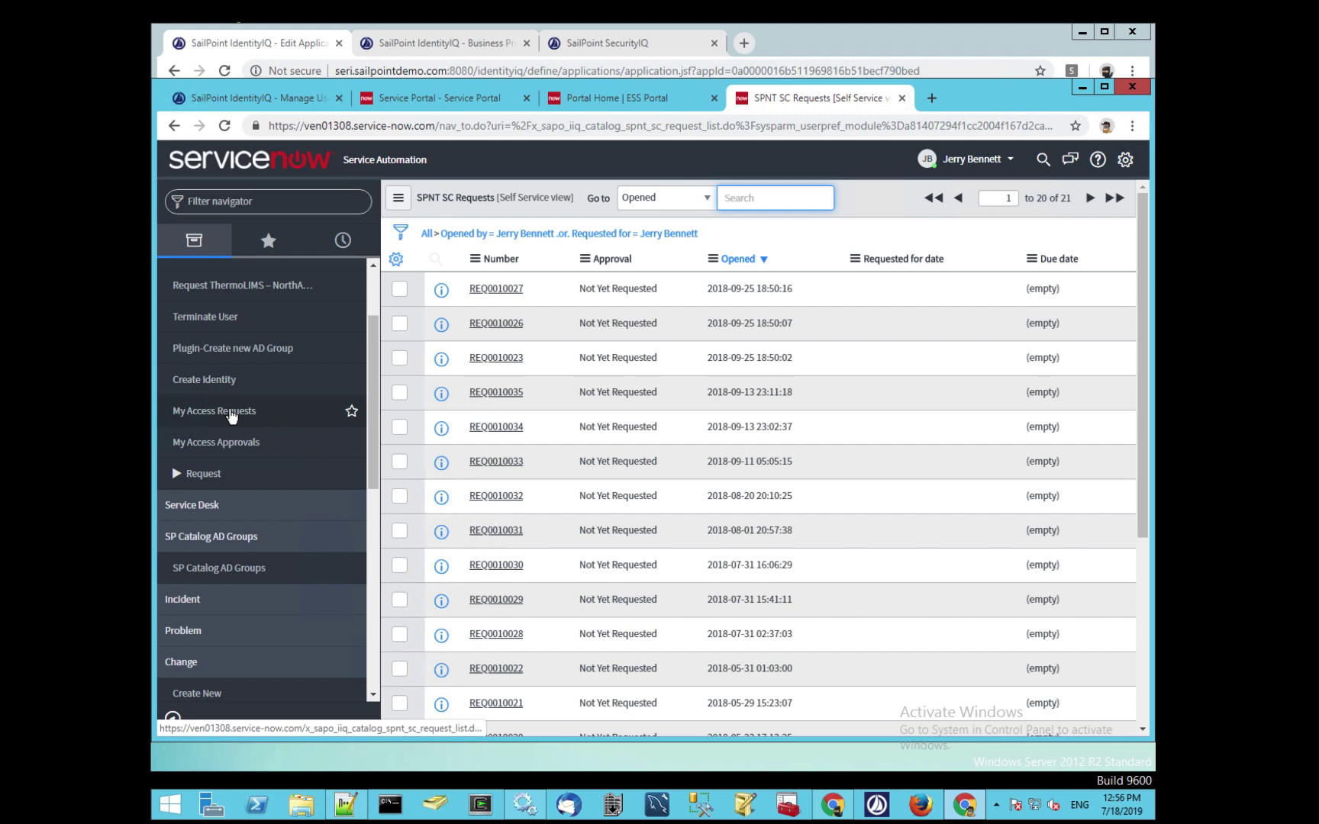
pyautogui.click(487, 393)
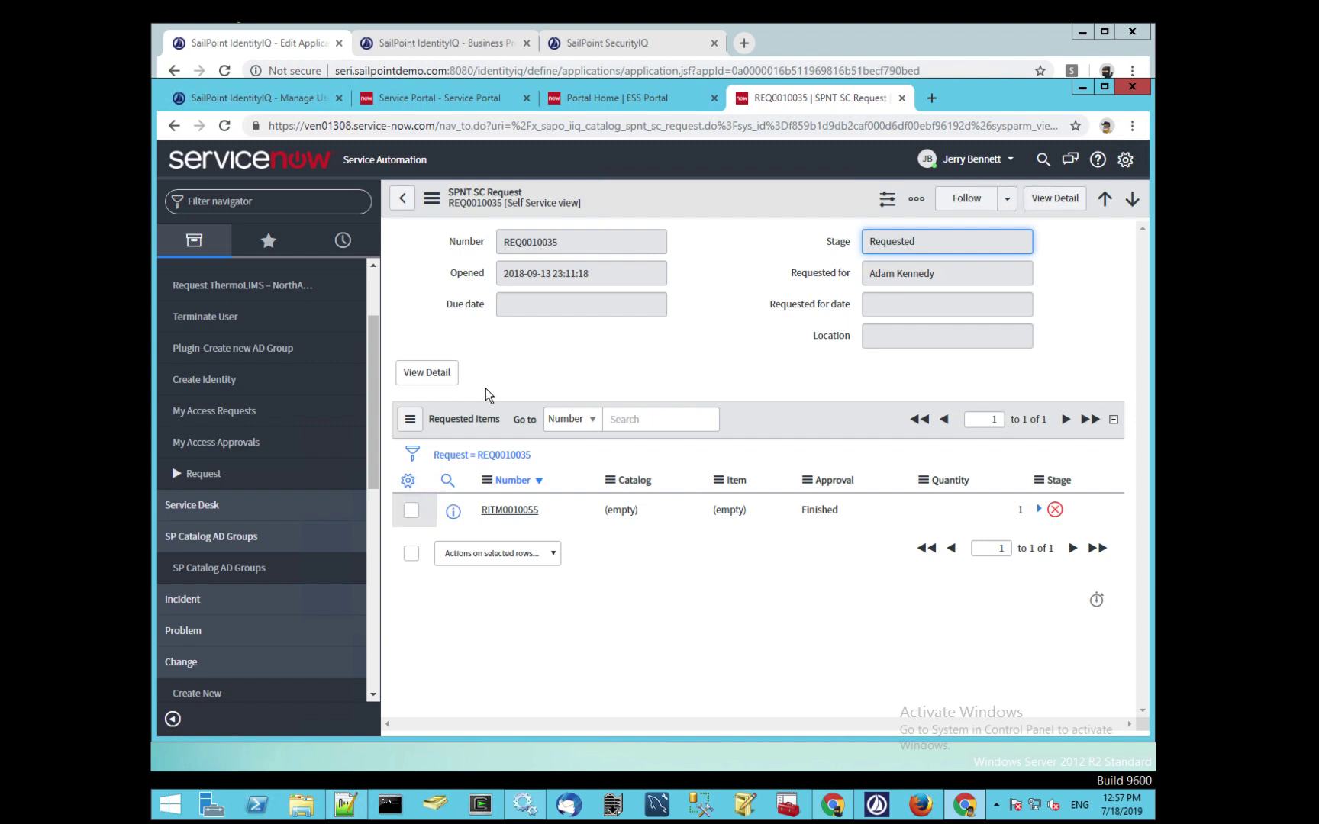
# Switch to the ServiceNow Service Portal browser tab.
pyautogui.hotkey('ctrl', '2')
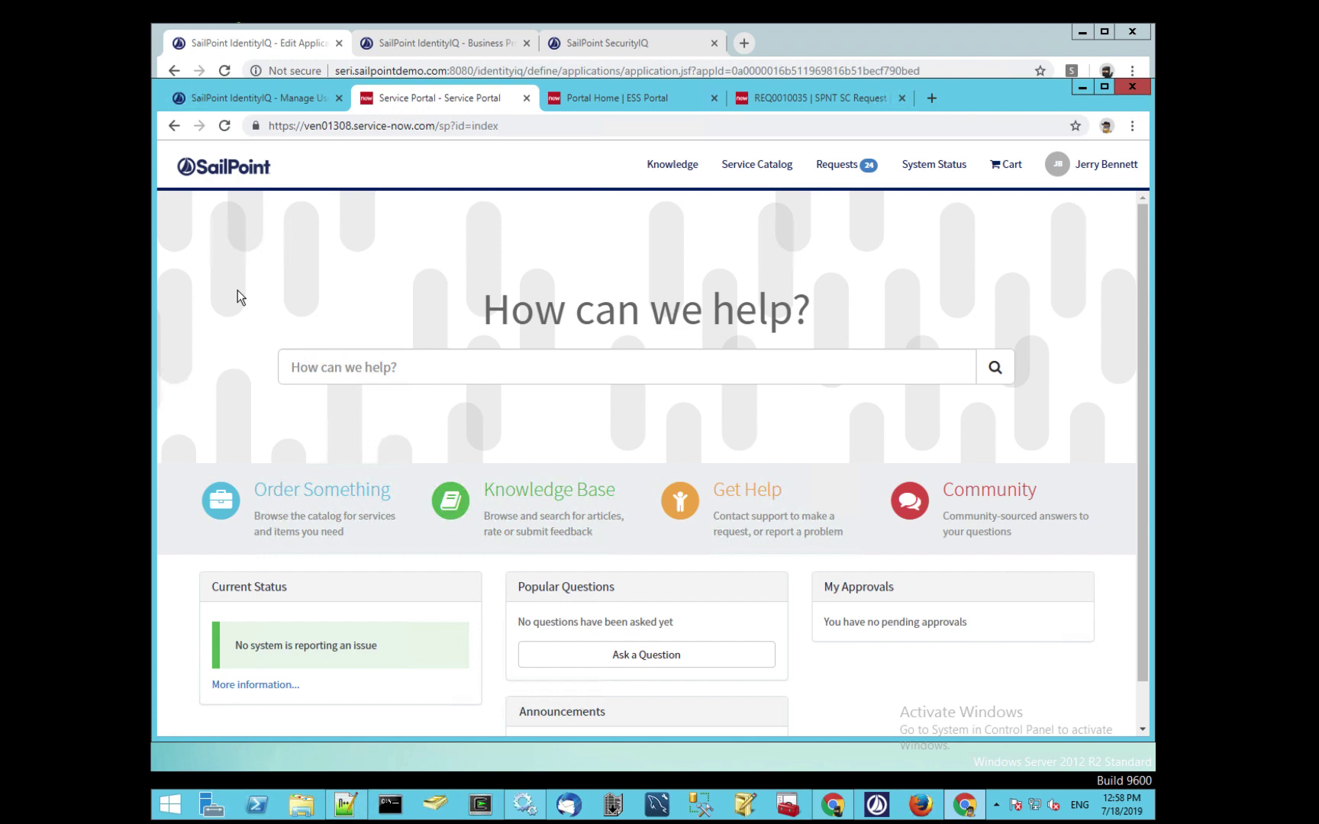
# Open the SailPoint Catalog Access Request item from the service catalog.
pyautogui.click(256, 549)
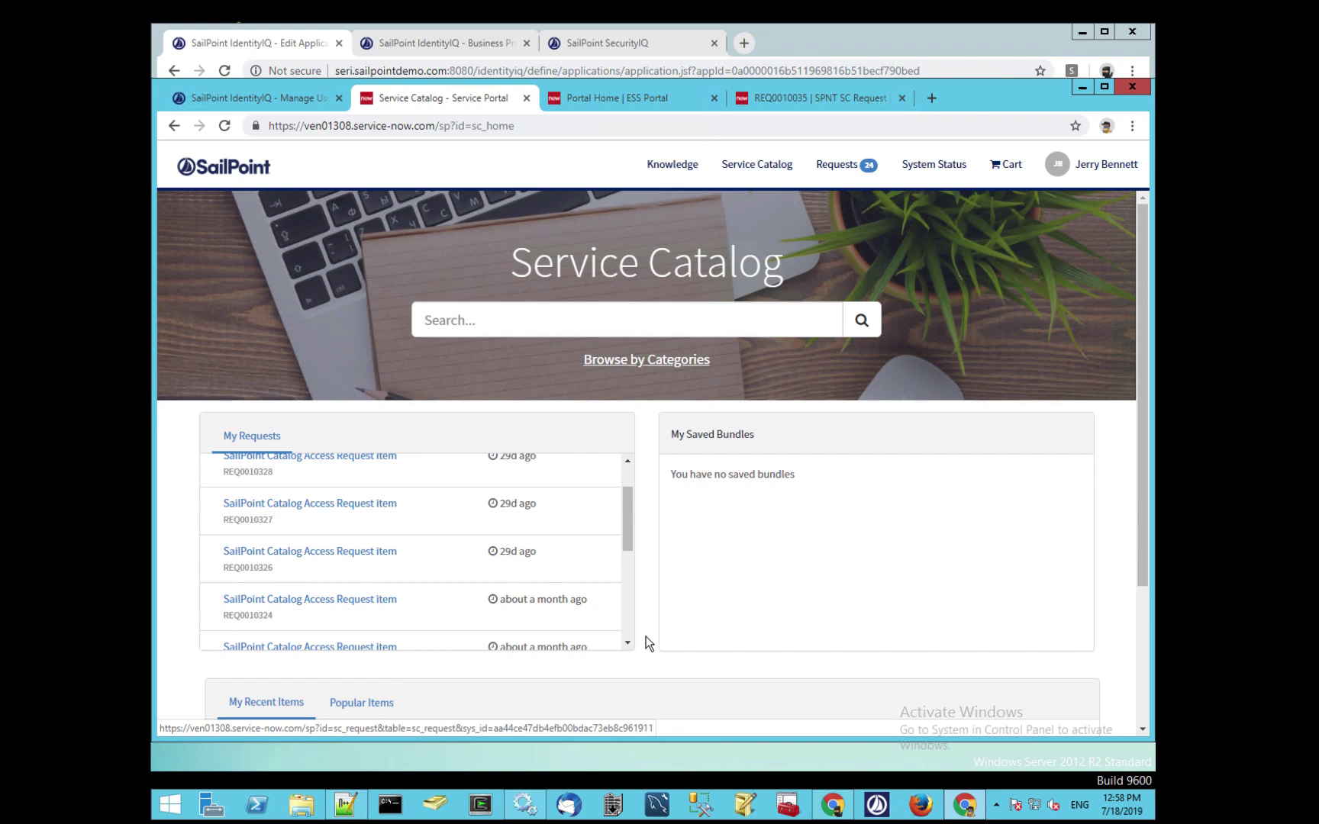
pyautogui.scroll(-2, 645, 642)
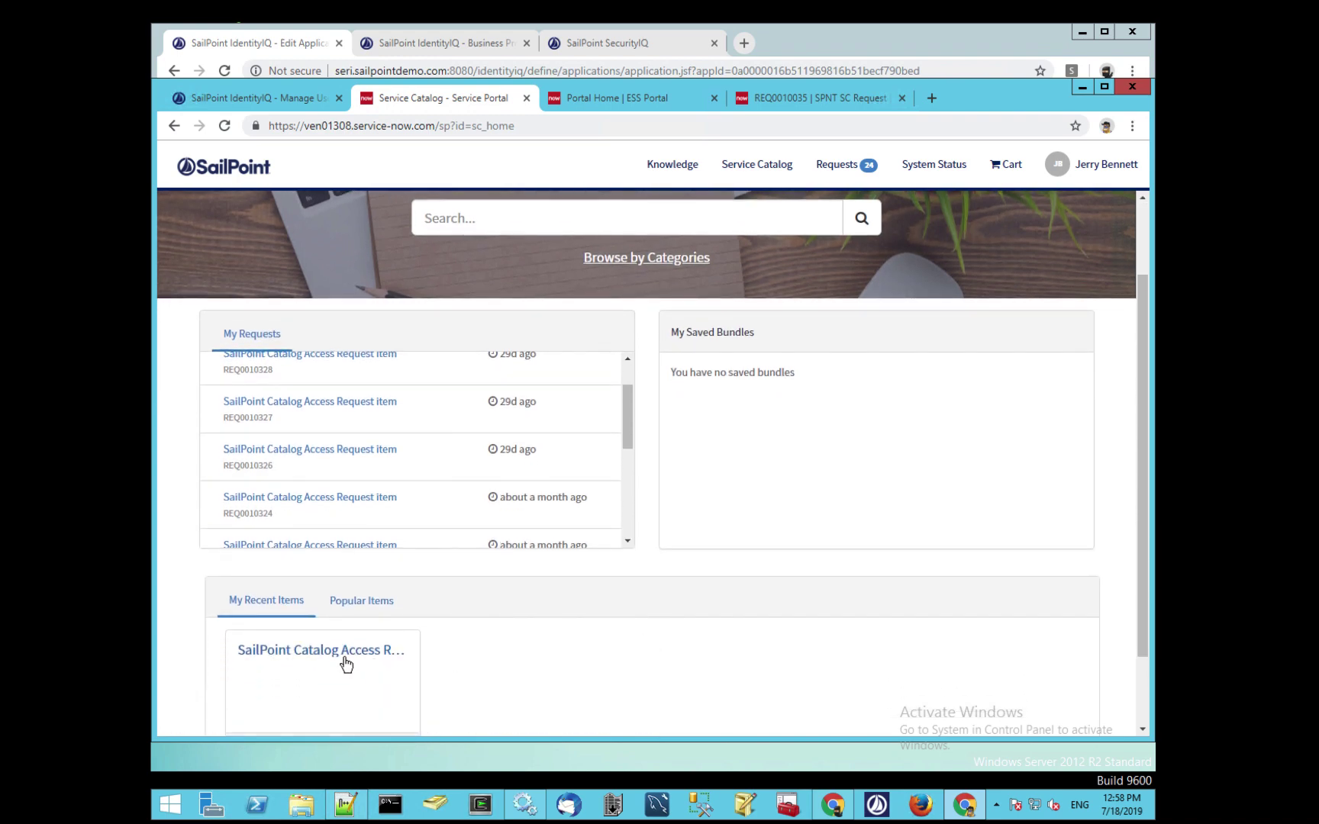
pyautogui.click(331, 656)
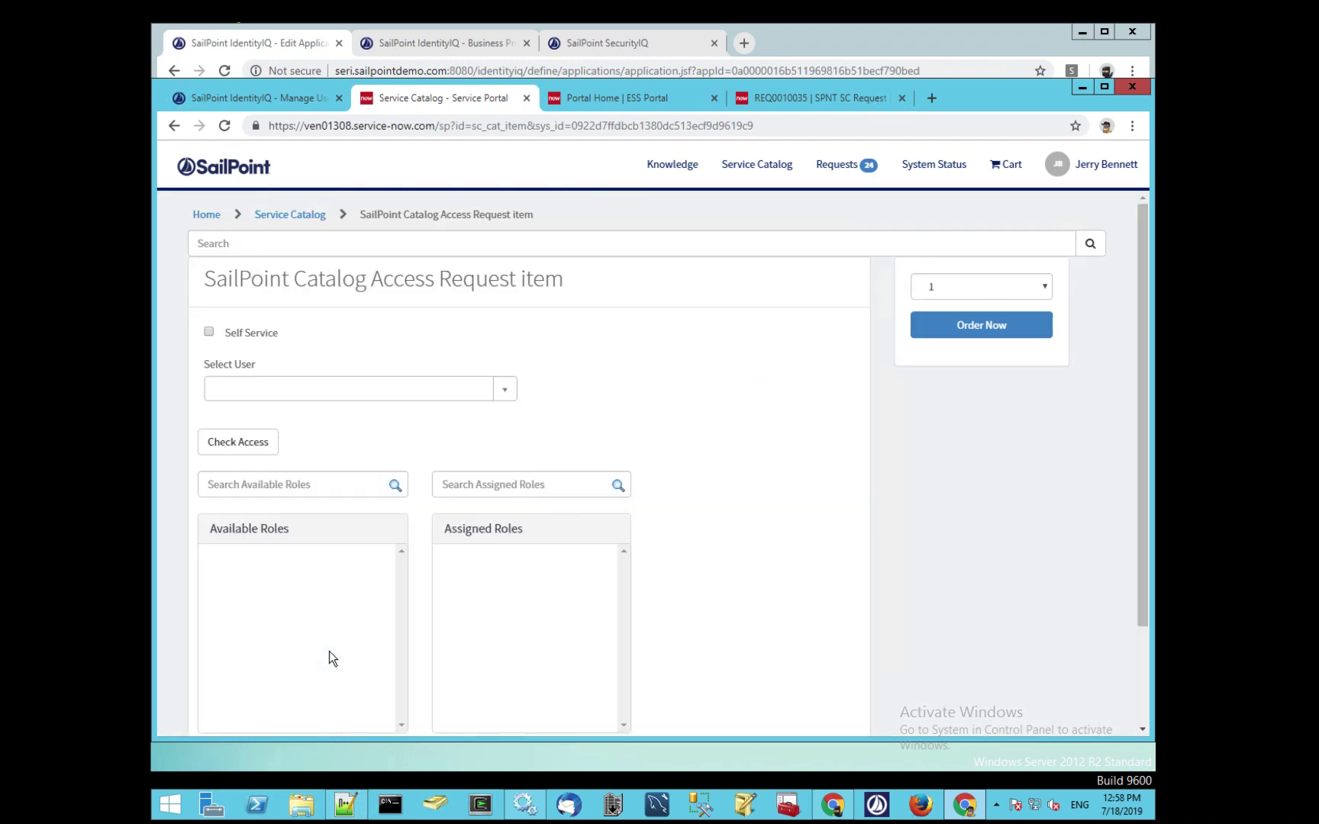
# Select the payroll analyst user, check their access, and assign Compensation & Benefits Manager.
pyautogui.click(505, 390)
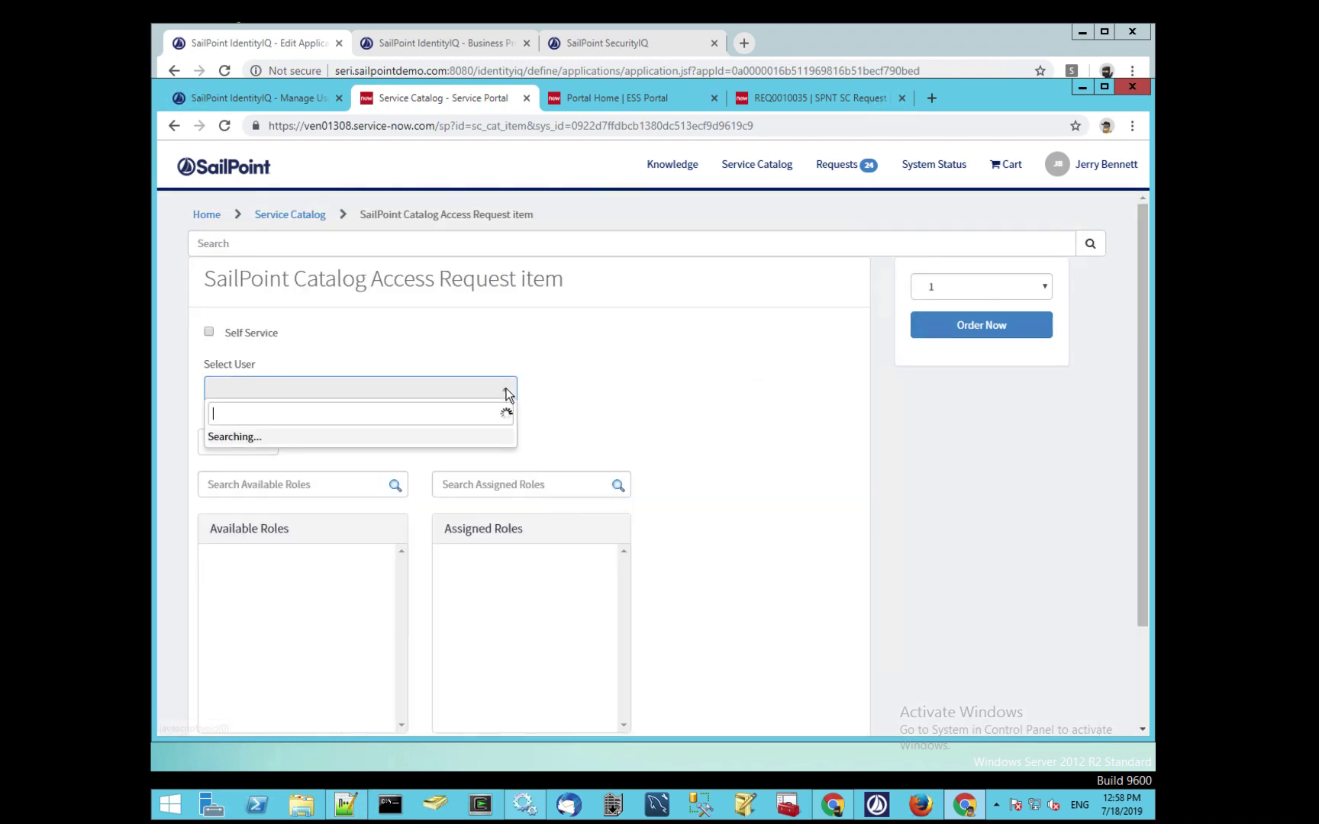
pyautogui.write('adam')
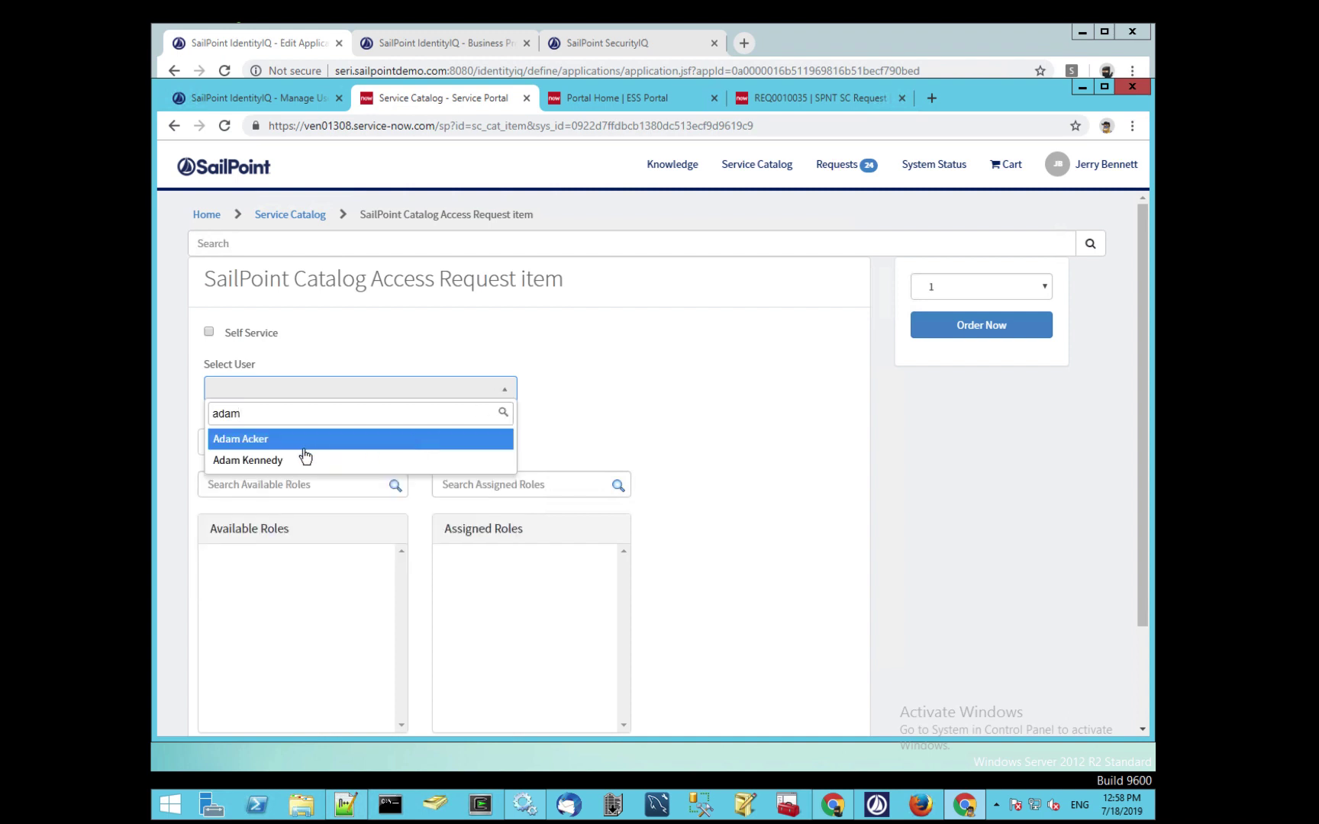
pyautogui.click(268, 461)
pyautogui.click(245, 451)
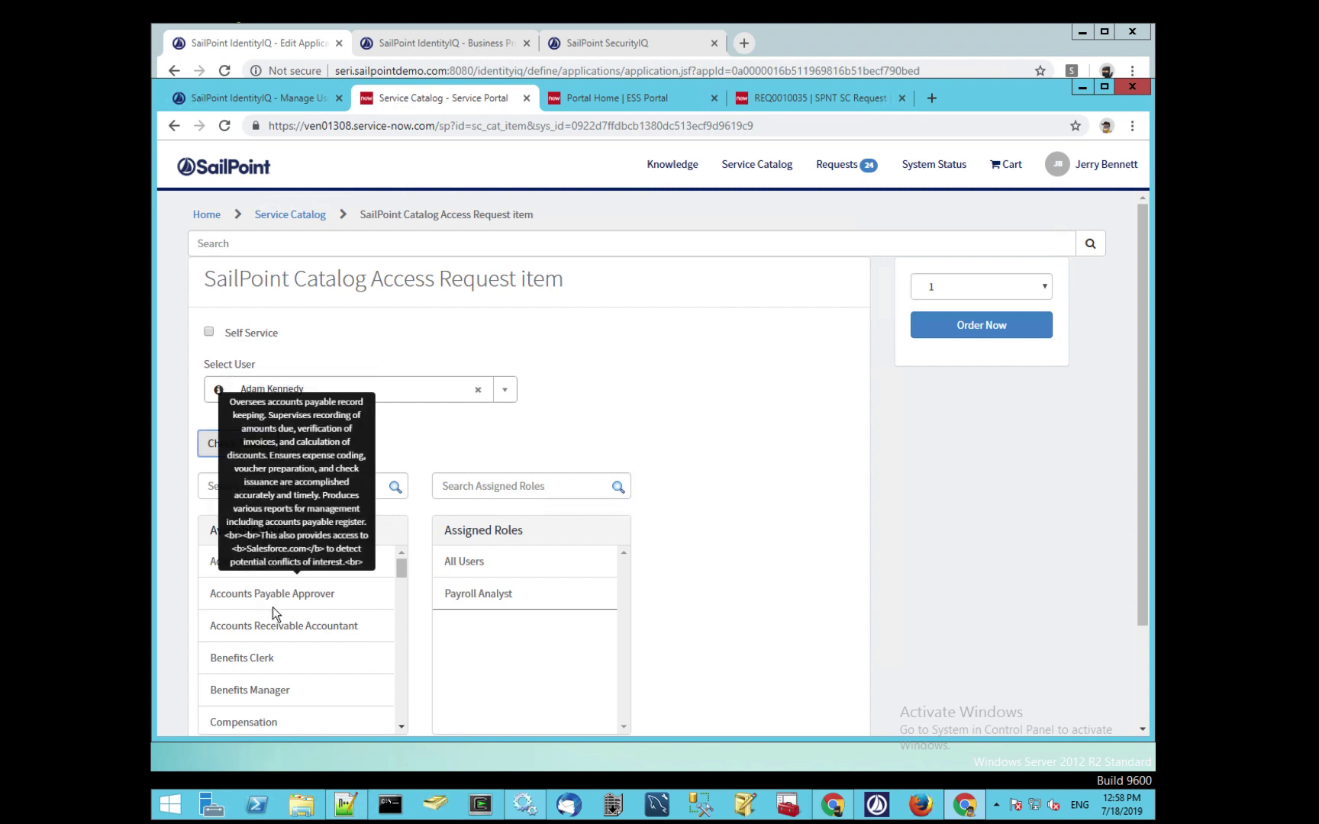
pyautogui.scroll(-1, 272, 606)
pyautogui.moveTo(233, 616)
pyautogui.click(288, 679)
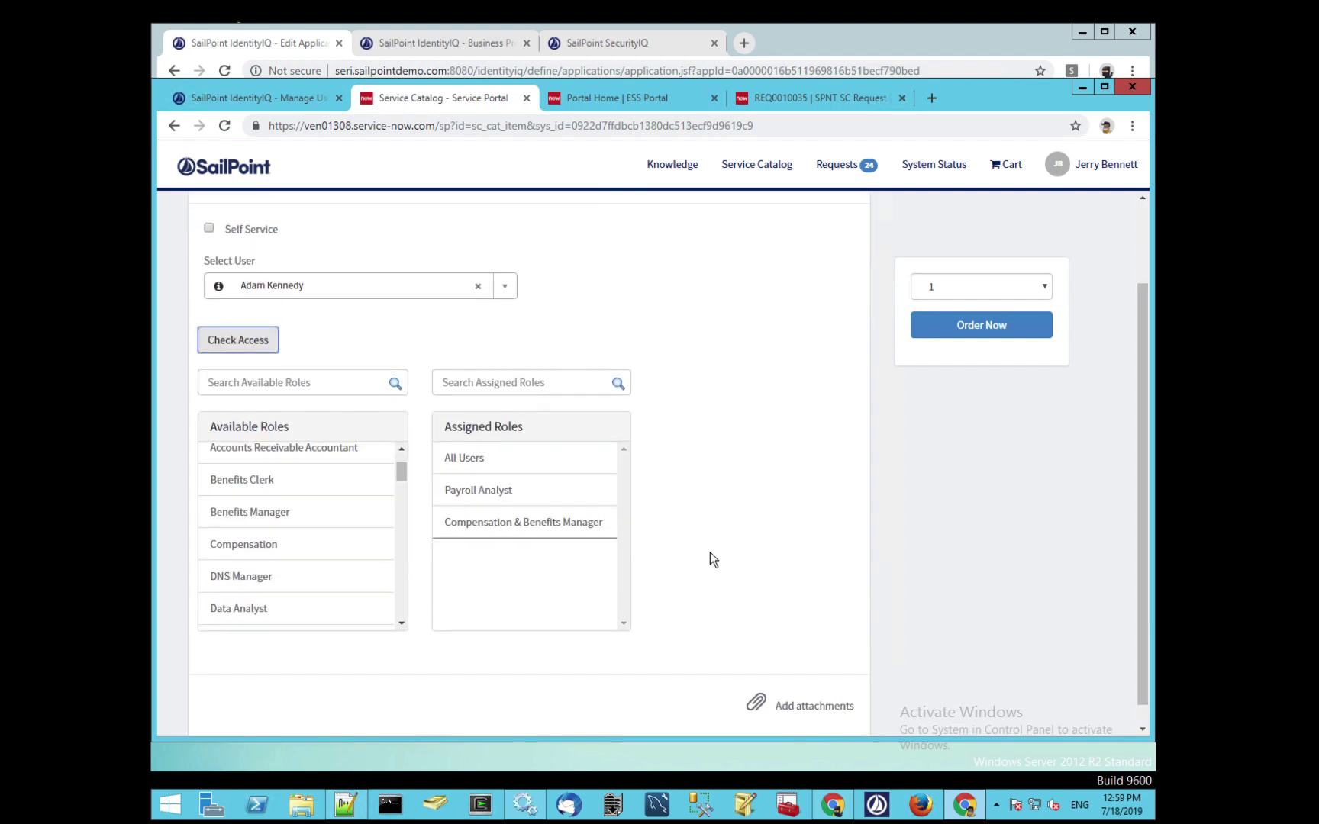